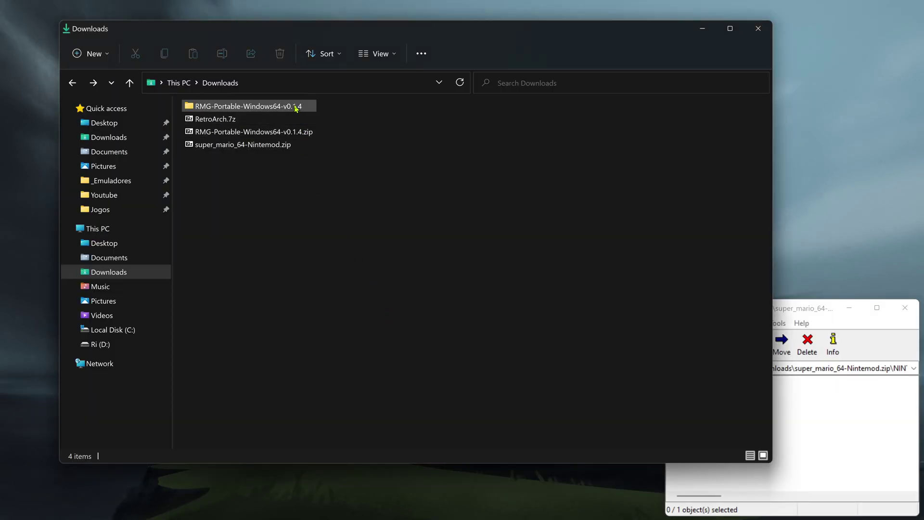
# - Launch RMG.exe from the RMG-Portable folder and go to Options for Graphics Settings
pyautogui.doubleClick(296, 107)
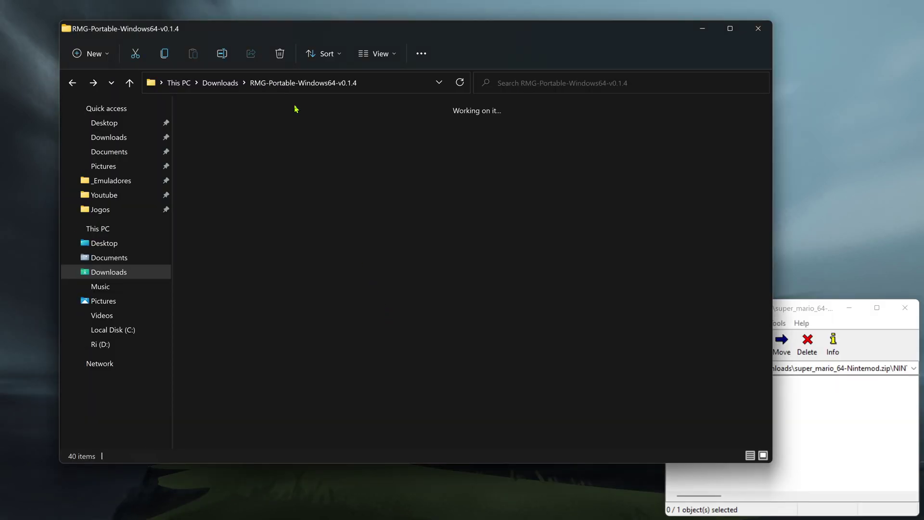
pyautogui.doubleClick(320, 234)
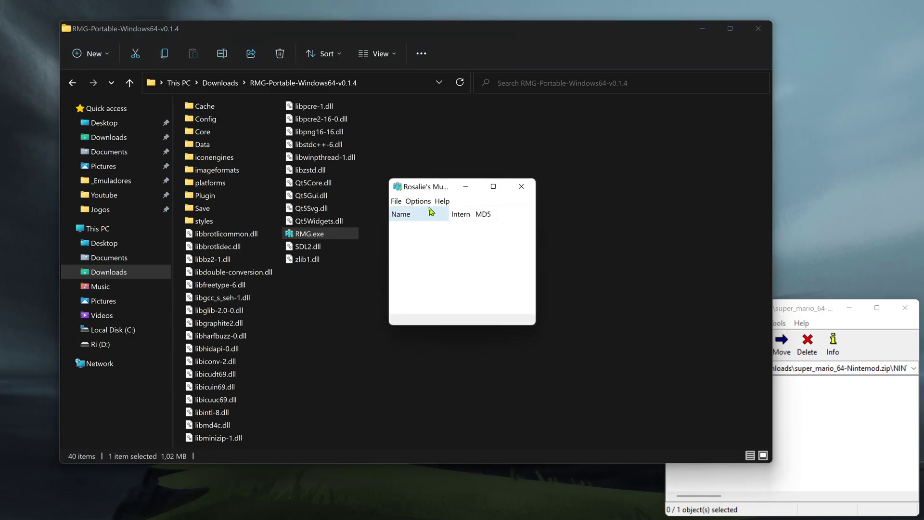
pyautogui.click(418, 201)
pyautogui.moveTo(442, 201)
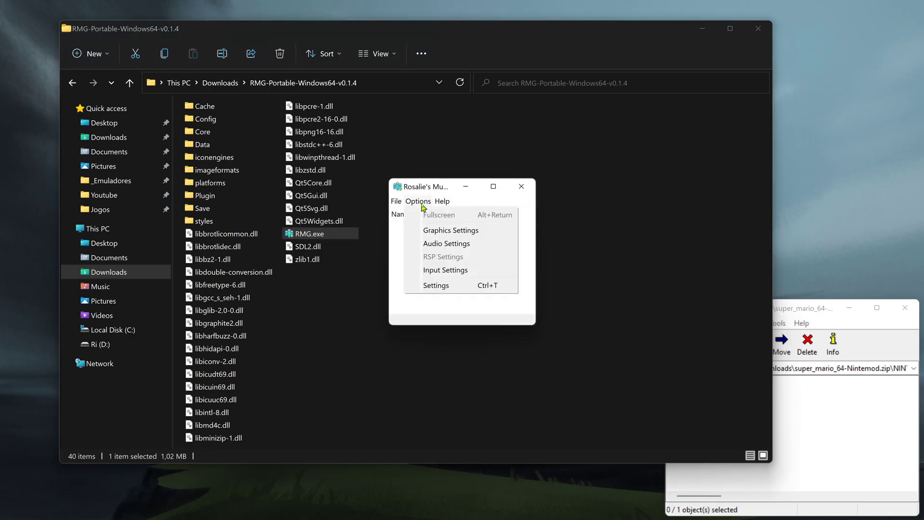
# - Enable Use texture pack on the GLideN64 Texture enhancement tab and save
pyautogui.click(469, 234)
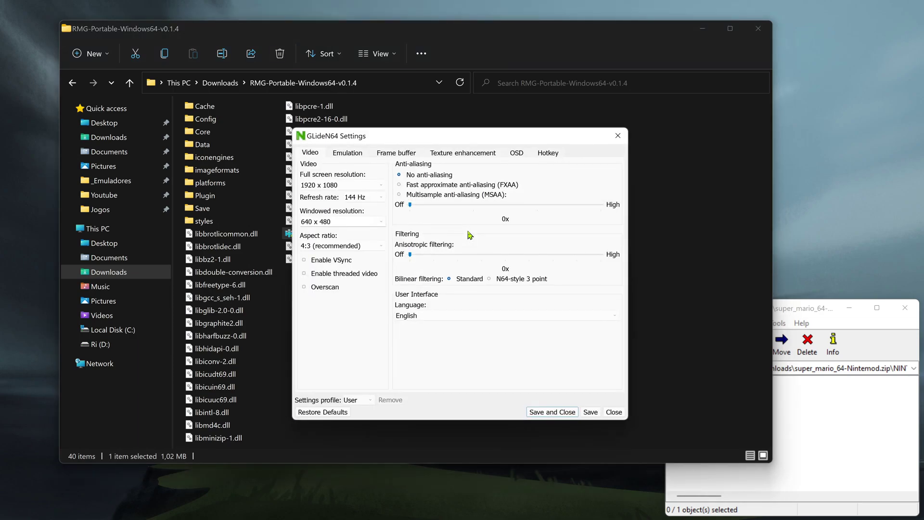
pyautogui.click(479, 157)
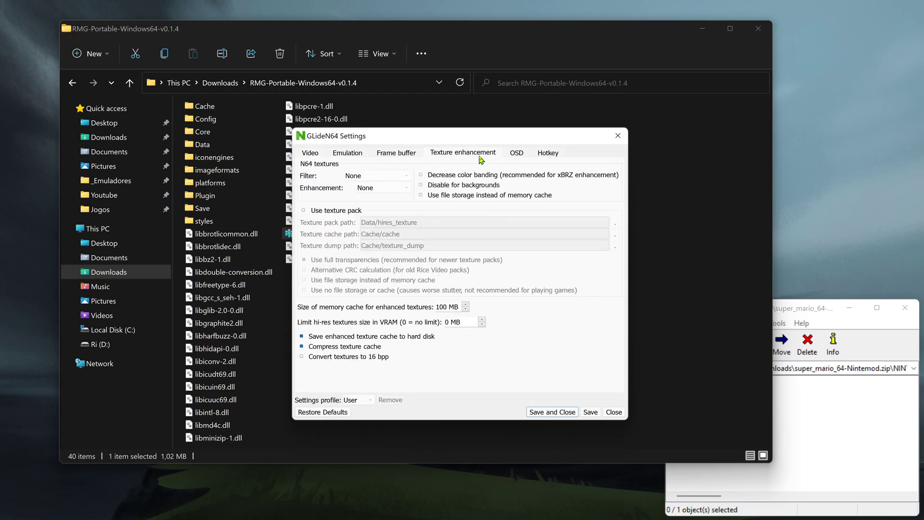
pyautogui.click(320, 213)
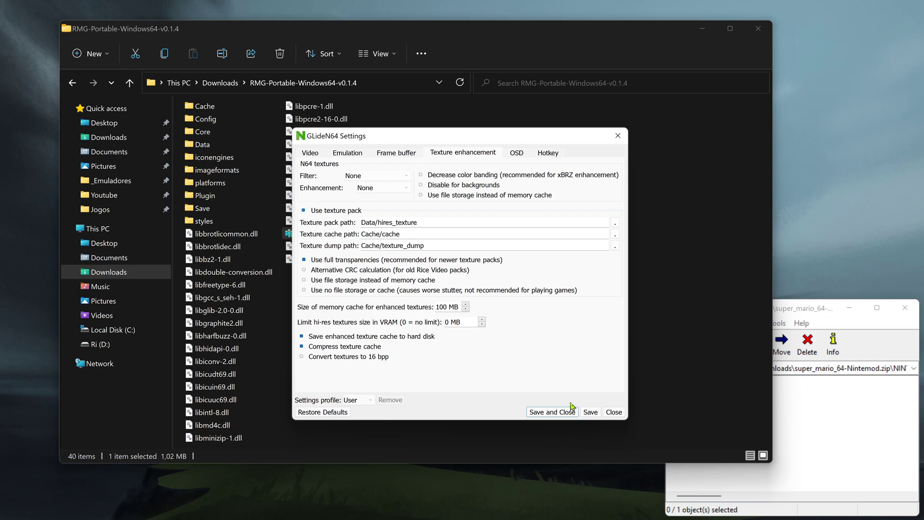
pyautogui.click(590, 412)
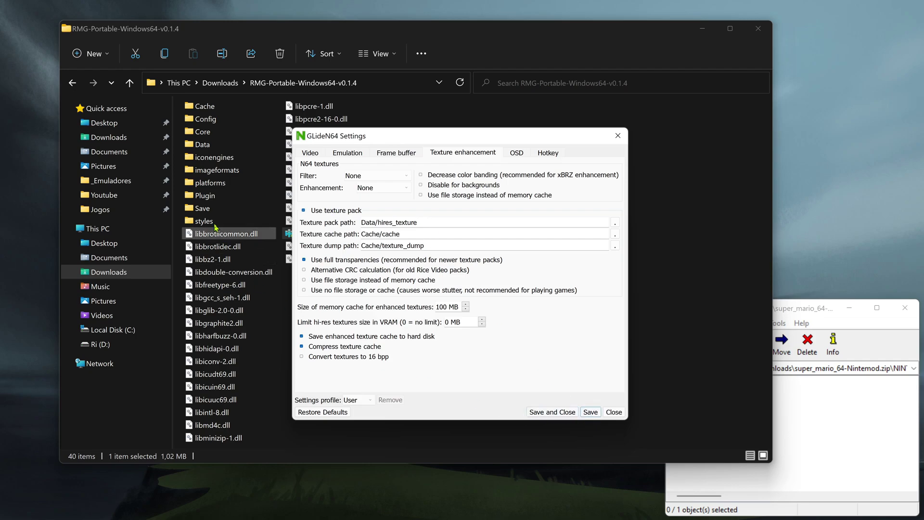
# - Set the texture pack path to Data\hires_texture, then save and close the settings
pyautogui.doubleClick(205, 150)
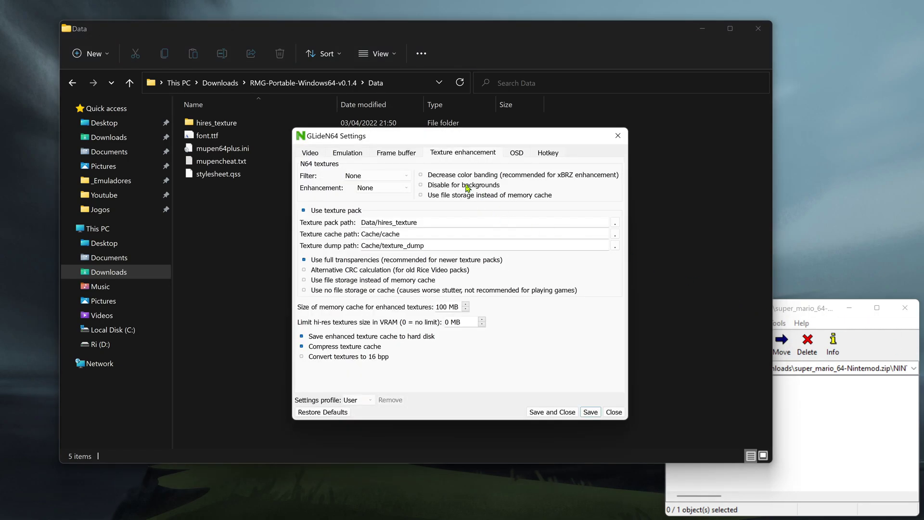
pyautogui.click(614, 223)
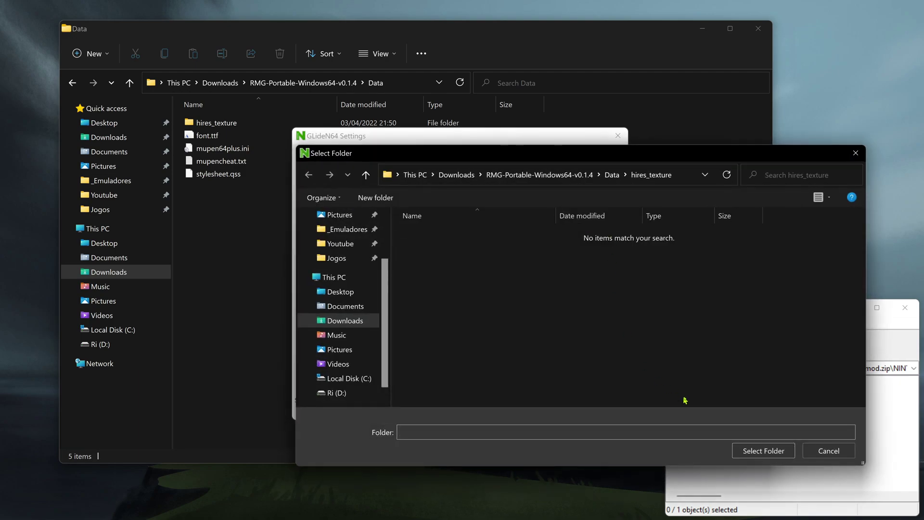
pyautogui.click(764, 452)
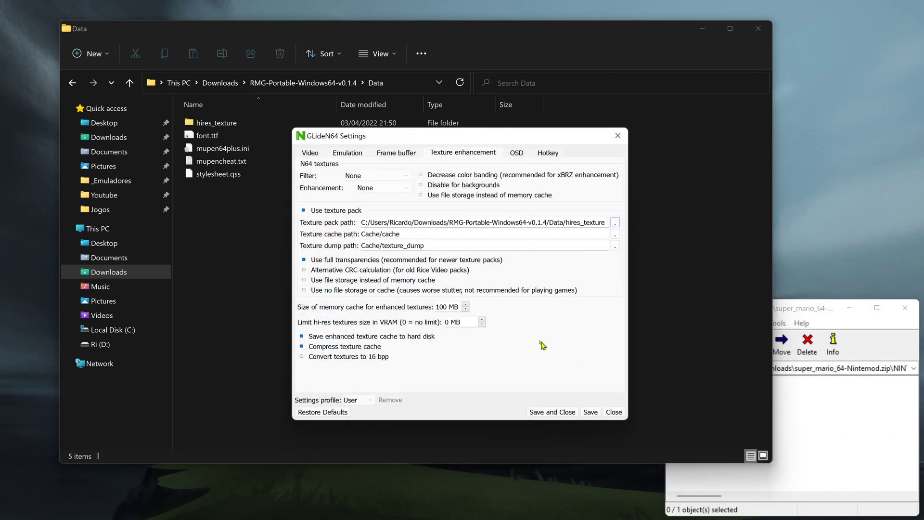
pyautogui.click(566, 413)
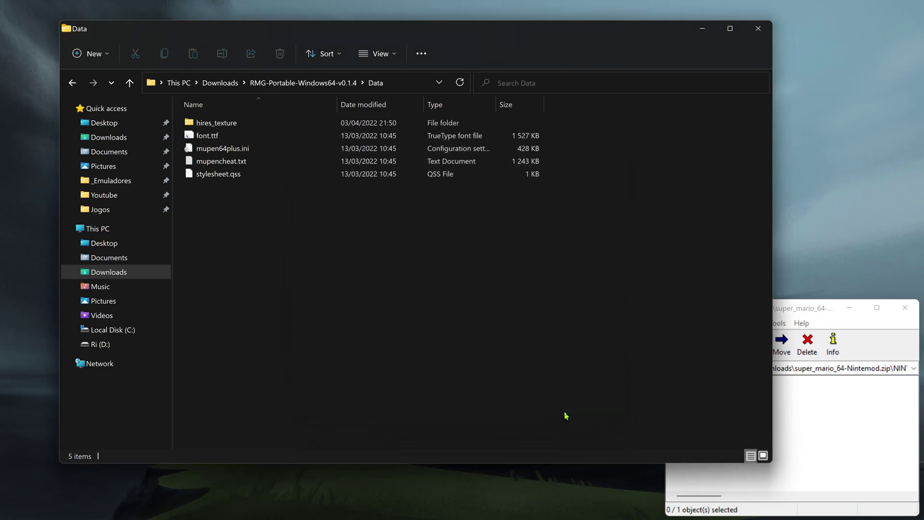
# - Extract the SUPER MARIO 64 folder from the 7-Zip archive into Data\hires_texture
pyautogui.doubleClick(232, 124)
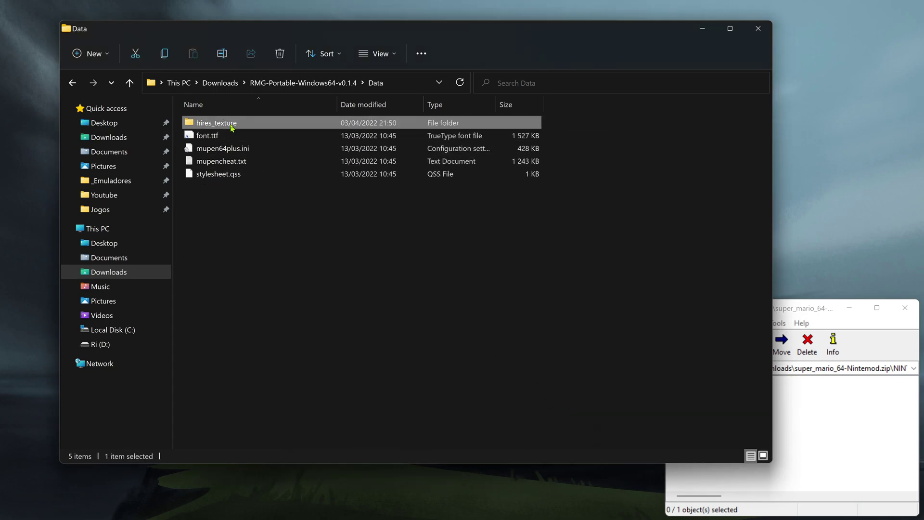
pyautogui.click(808, 313)
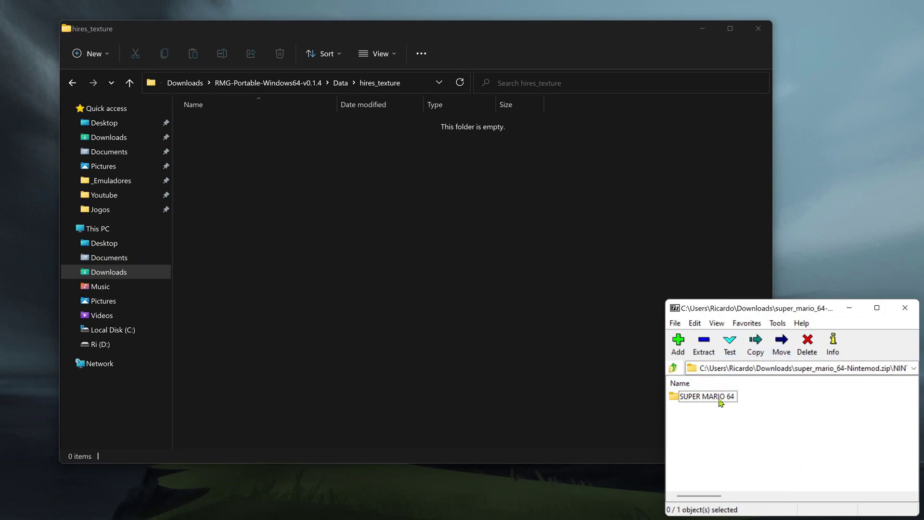
pyautogui.moveTo(721, 403)
pyautogui.mouseDown()
pyautogui.moveTo(692, 418)
pyautogui.moveTo(629, 410)
pyautogui.moveTo(487, 297)
pyautogui.mouseUp()
pyautogui.click(597, 288)
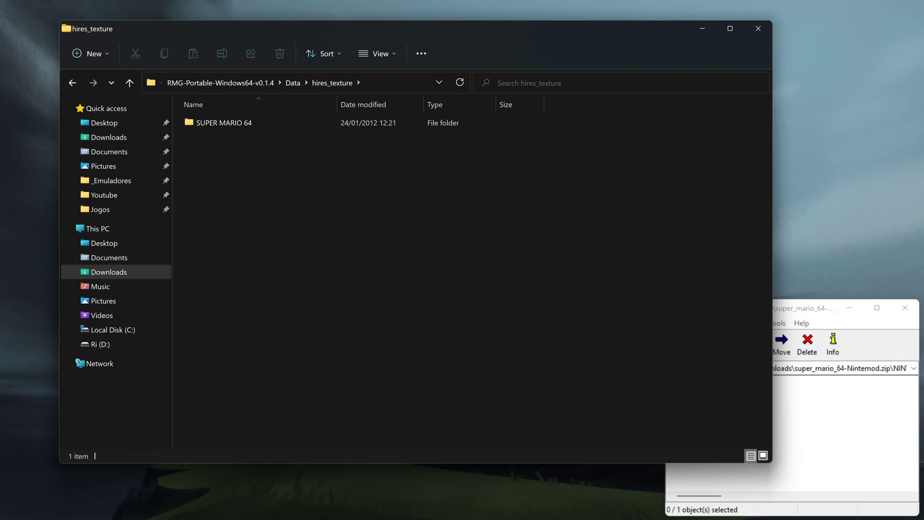
# - Open Super Mario 64 (USA).z64 from D:\Jogos\Nintendo 64 with File > Open ROM
pyautogui.click(396, 200)
pyautogui.click(410, 216)
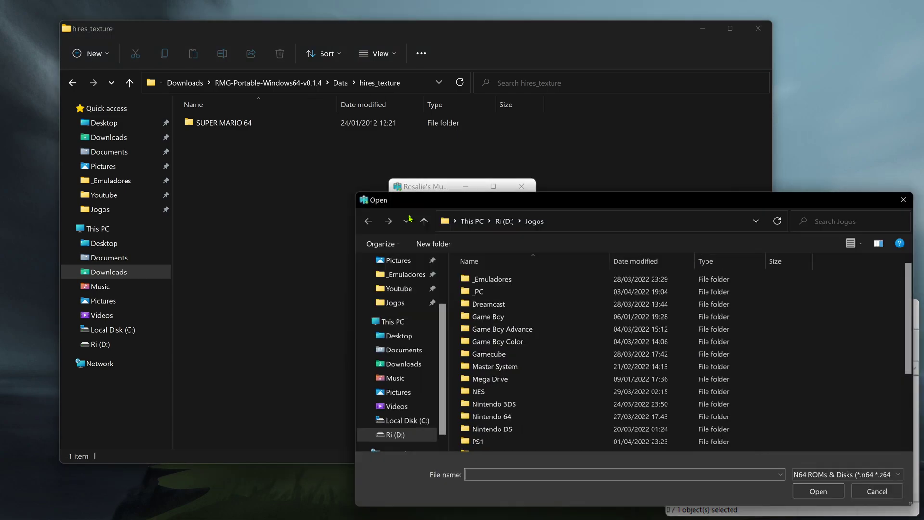
pyautogui.scroll(-3, 505, 424)
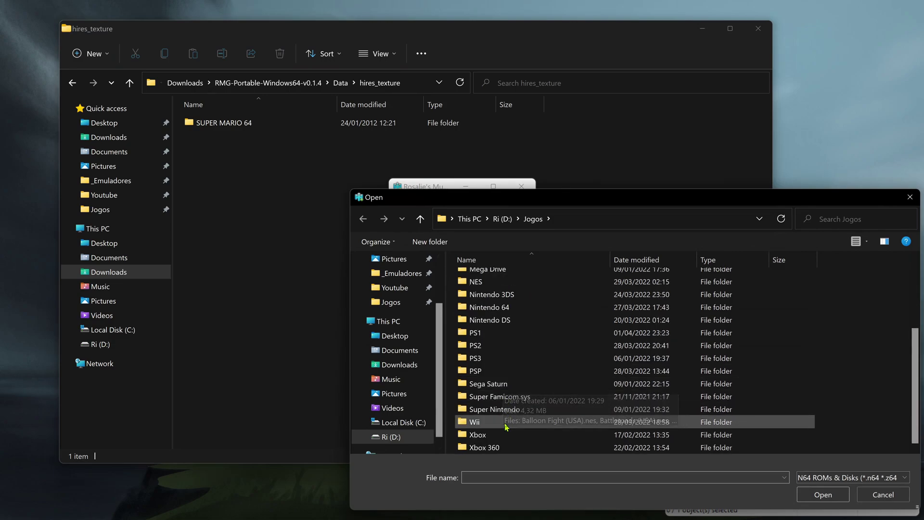
pyautogui.doubleClick(505, 308)
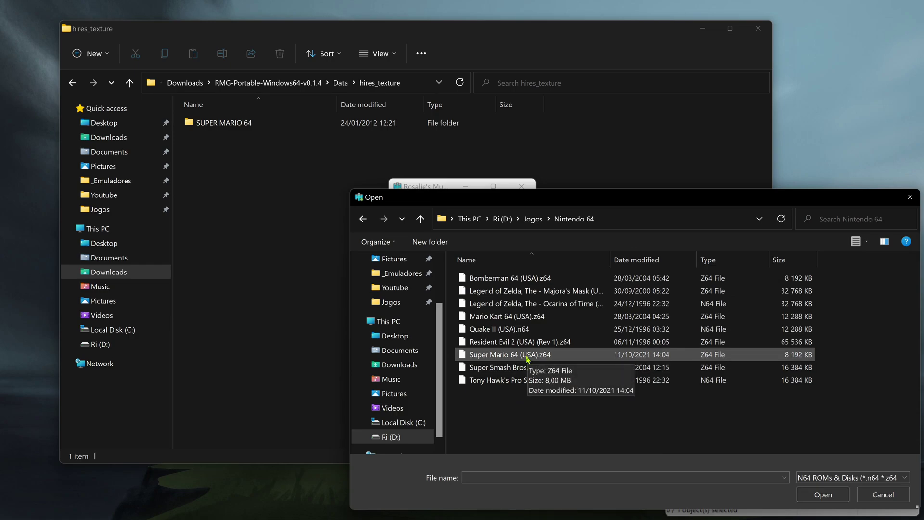
pyautogui.doubleClick(528, 356)
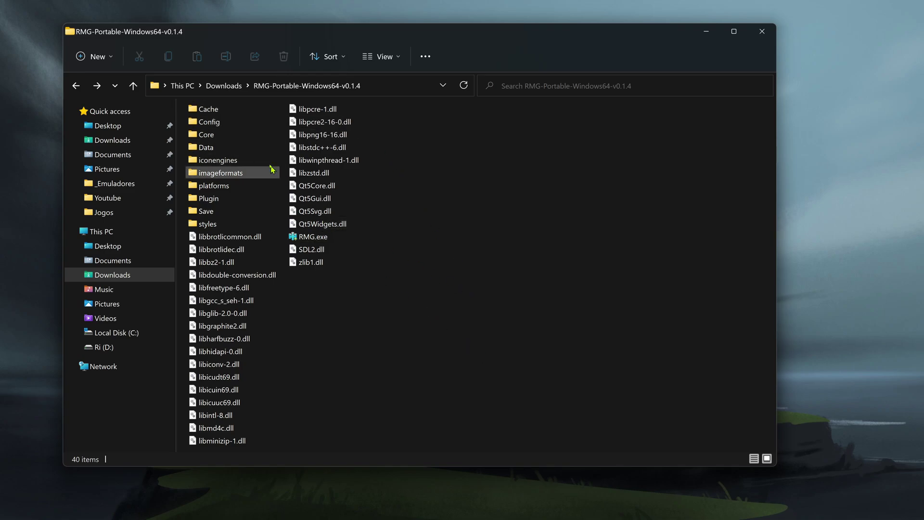
# - Open Cache\cache to reveal the generated SUPER MARIO 64_HIRESTEXTURES.htc file
pyautogui.doubleClick(219, 111)
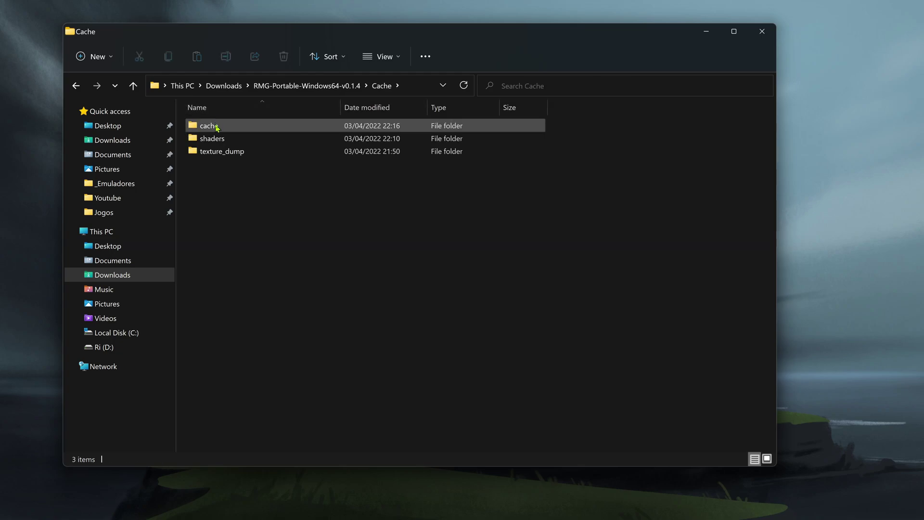
pyautogui.doubleClick(216, 126)
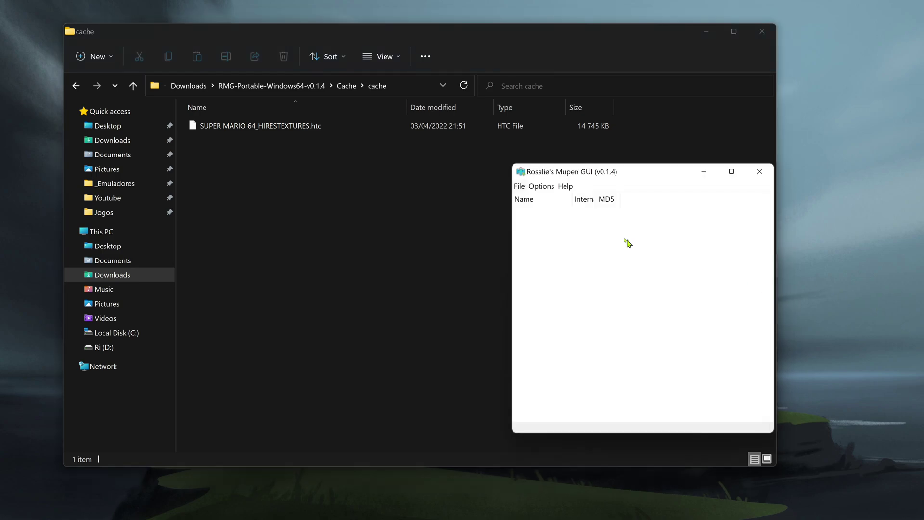
# - Save the GLideN64 Texture enhancement settings with Compress texture cache off, returning to Cache\cache
pyautogui.click(540, 188)
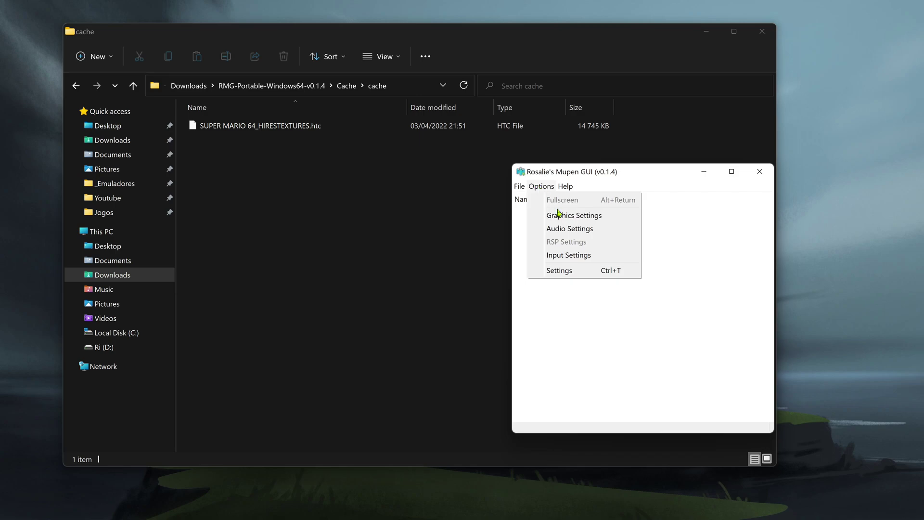
pyautogui.click(574, 220)
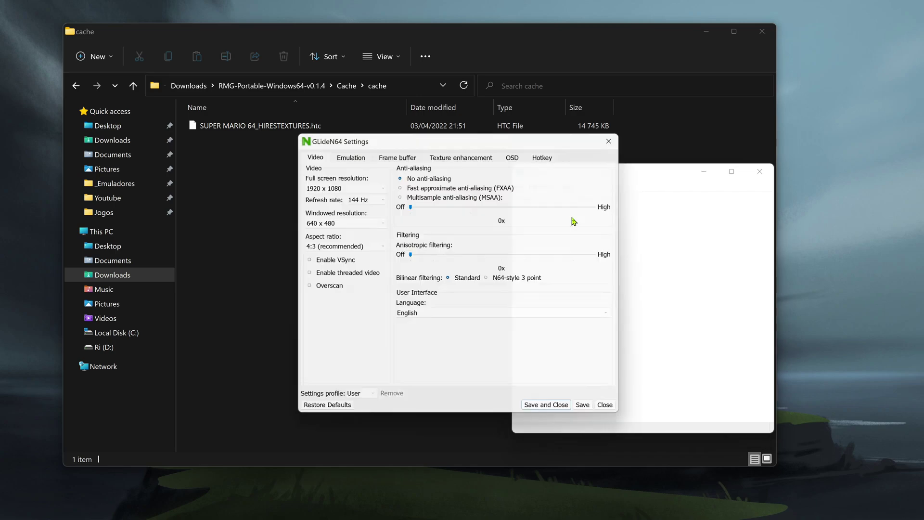
pyautogui.click(476, 155)
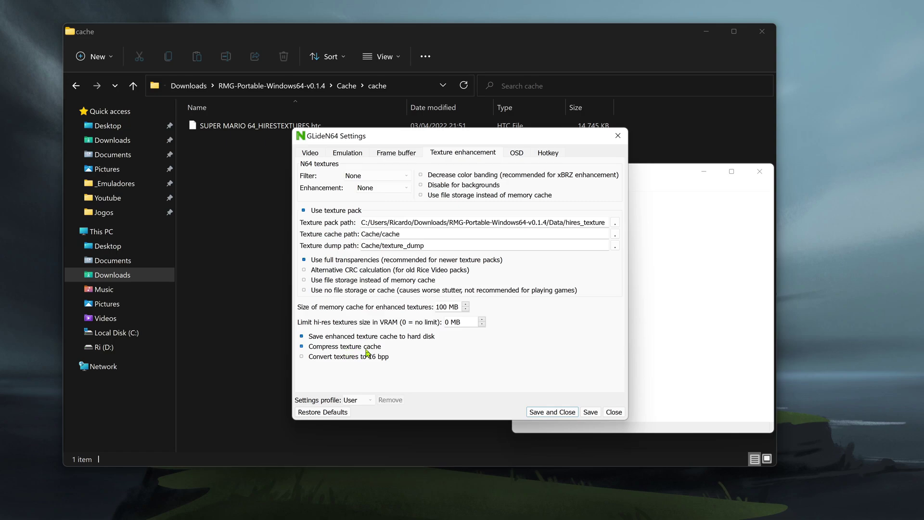
pyautogui.click(588, 413)
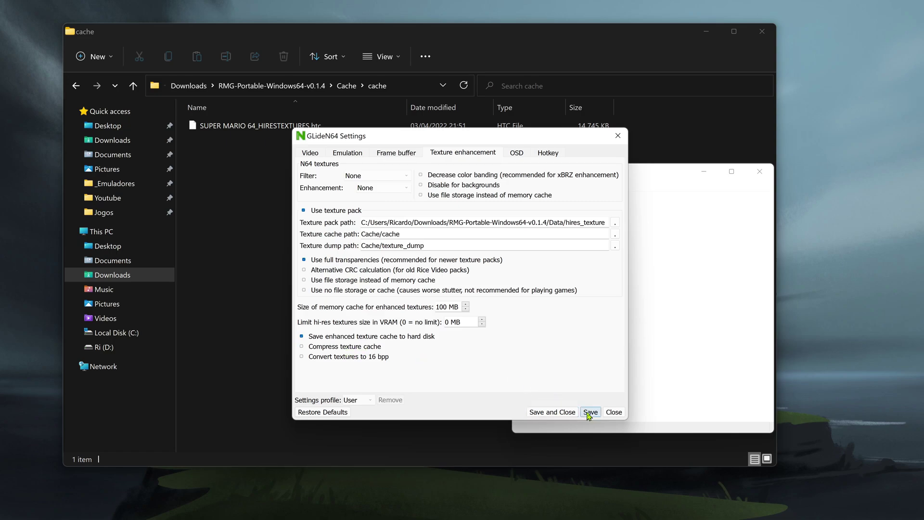
pyautogui.click(614, 412)
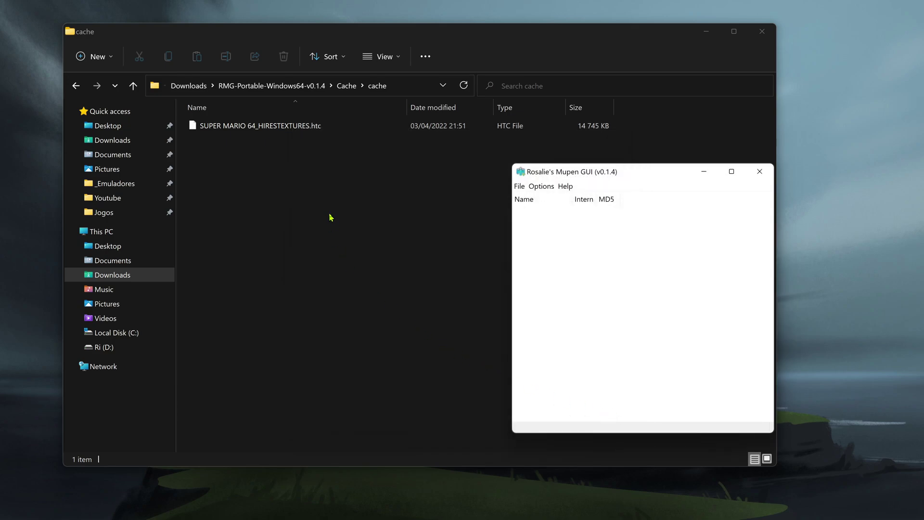
pyautogui.click(330, 217)
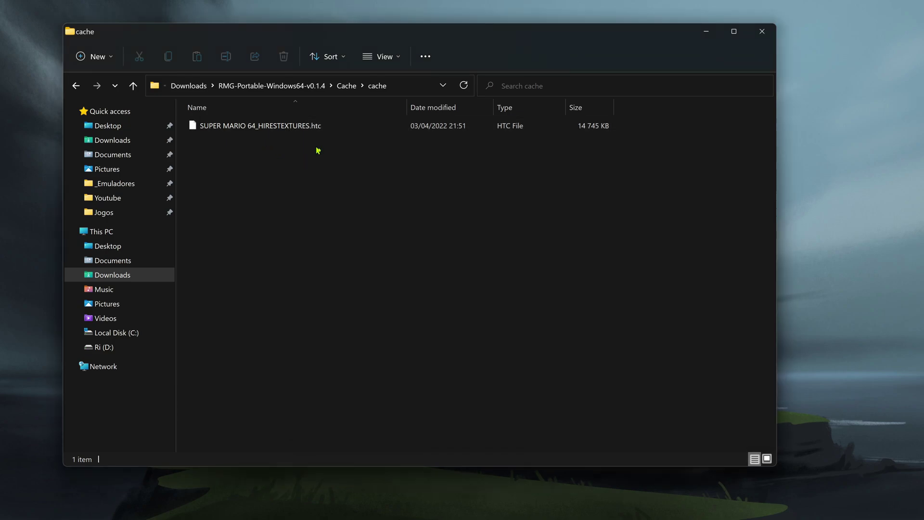
# - Go up to the RMG portable folder and open Data\hires_texture, selecting SUPER MARIO 64
pyautogui.press('BackSpace')
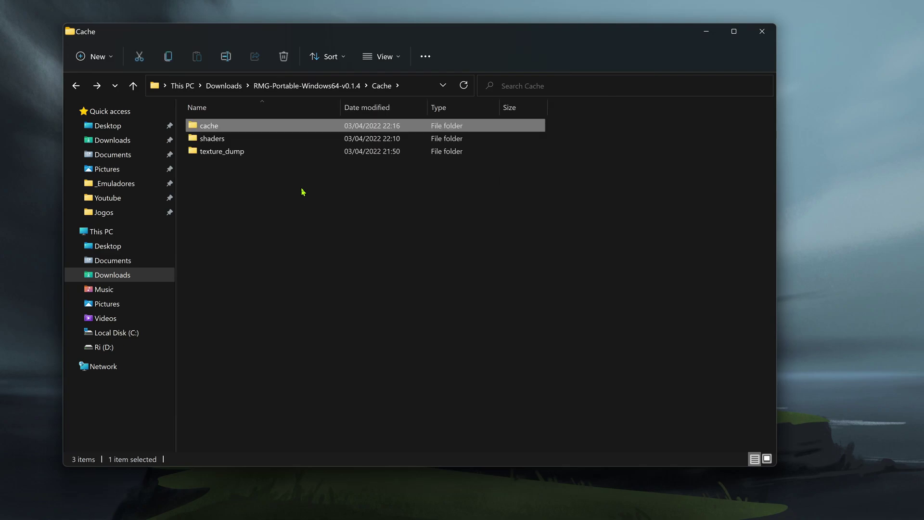
pyautogui.press('BackSpace')
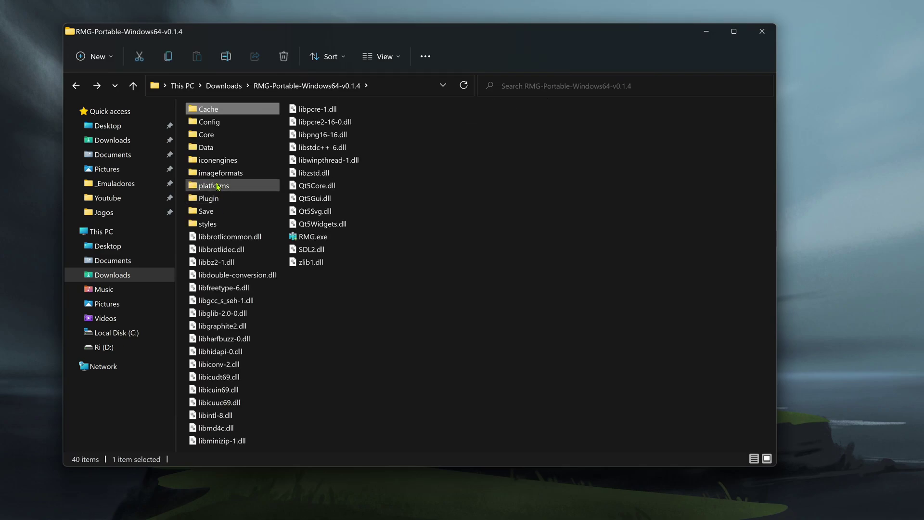
pyautogui.doubleClick(207, 147)
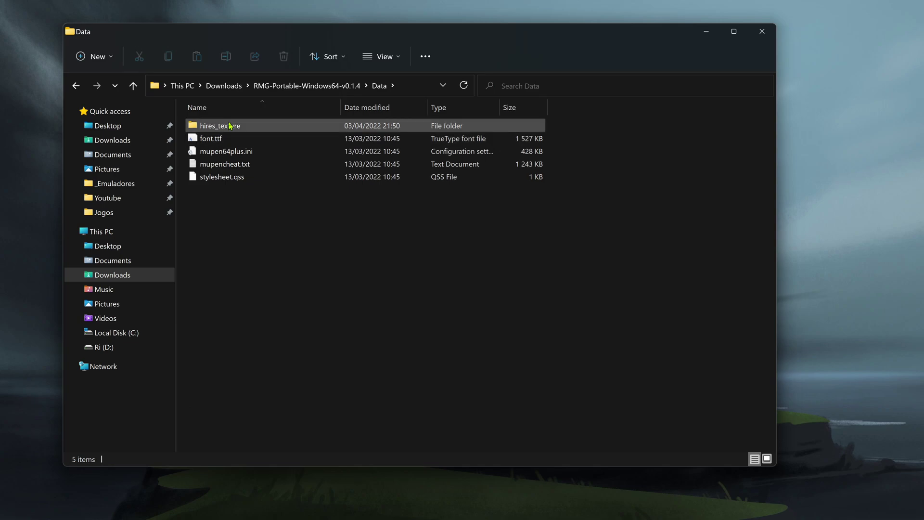
pyautogui.doubleClick(230, 126)
pyautogui.click(230, 126)
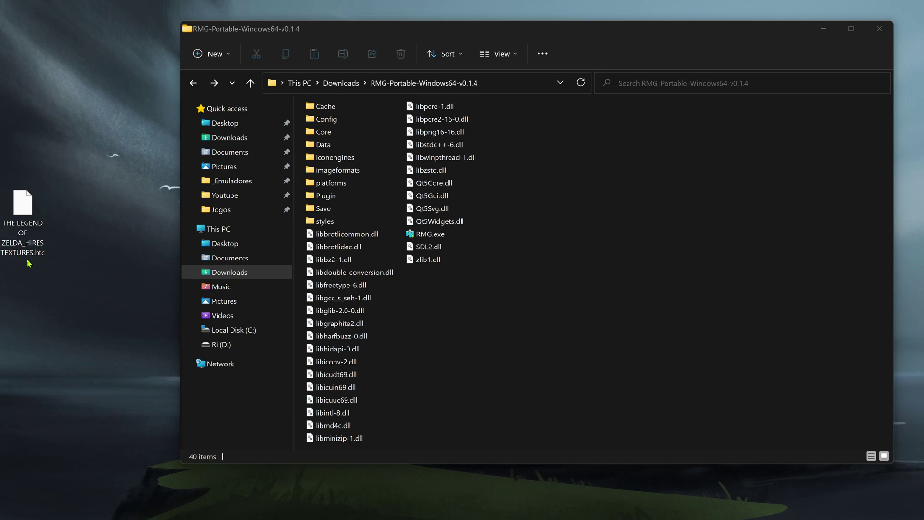
# - Move THE LEGEND OF ZELDA_HIRES TEXTURES.htc from the desktop into Cache\cache, then return to the RMG root
pyautogui.click(540, 353)
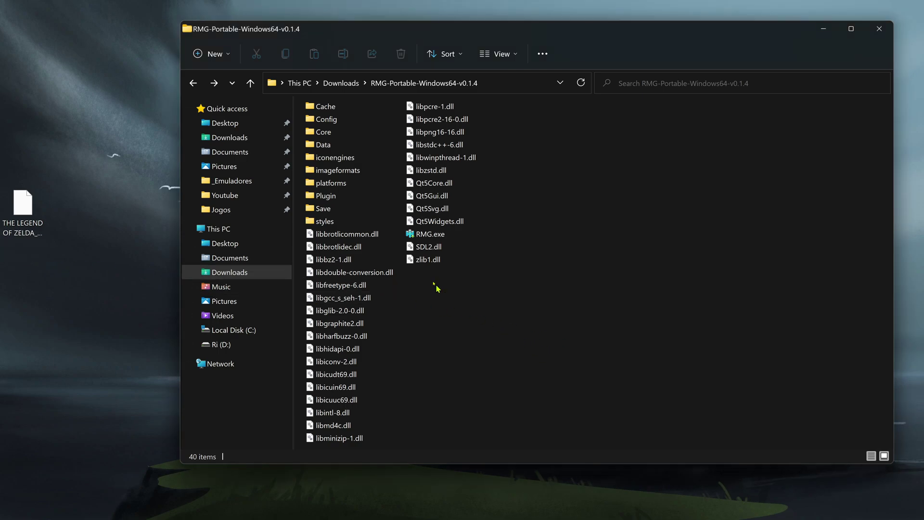
pyautogui.doubleClick(336, 110)
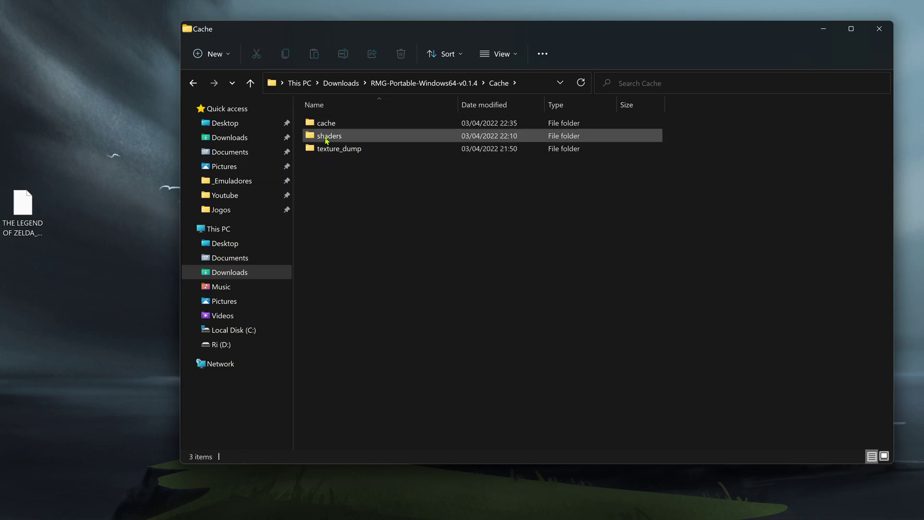
pyautogui.doubleClick(336, 124)
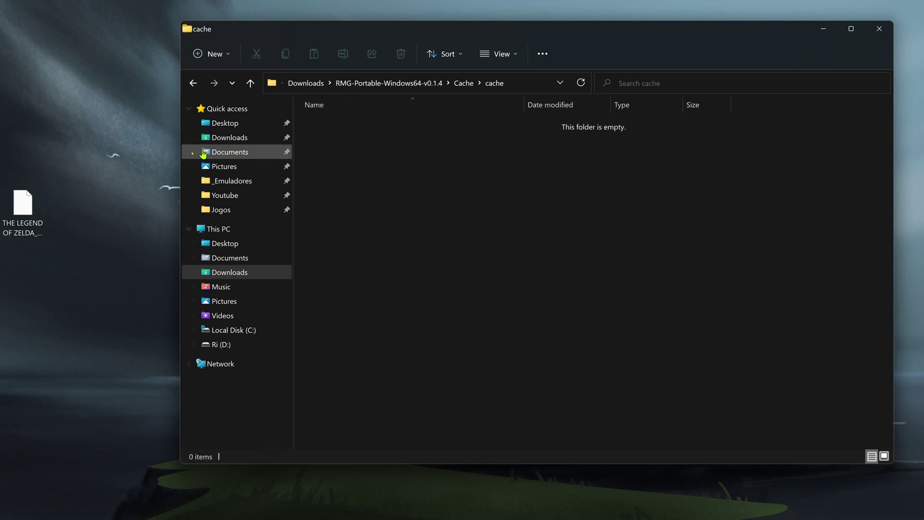
pyautogui.moveTo(27, 209); pyautogui.dragTo(464, 208)
pyautogui.hotkey('alt', 'Up')
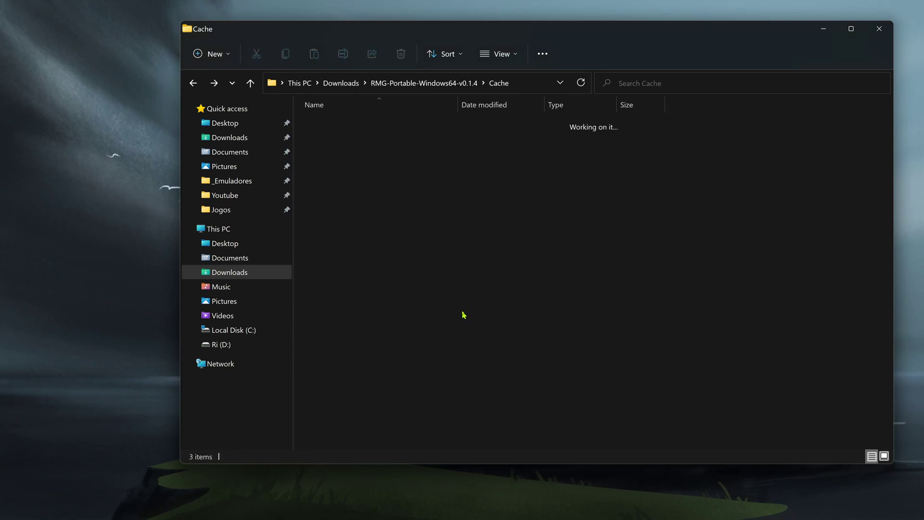
pyautogui.hotkey('alt', 'Up')
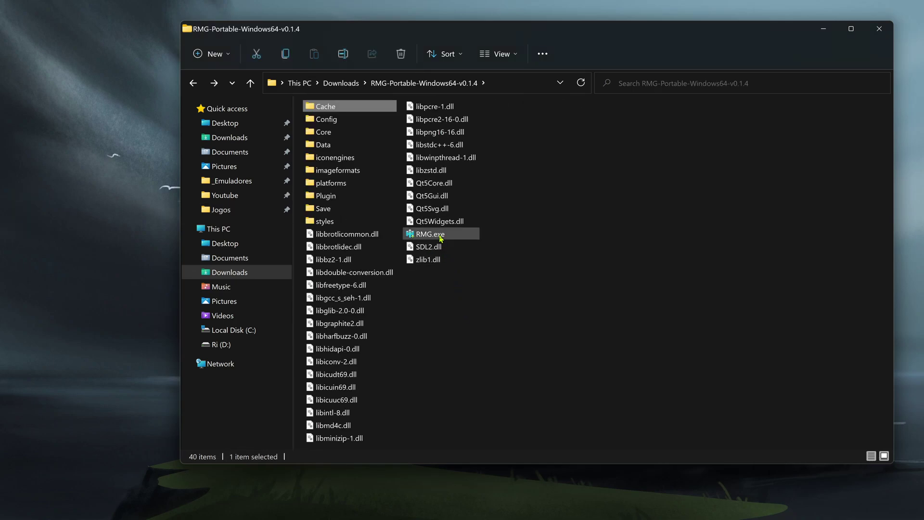
# - Launch RMG, boot Legend of Zelda, The - Ocarina of Time (USA).n64 from Jogos\Nintendo 64, and maximise it
pyautogui.doubleClick(441, 238)
pyautogui.click(375, 157)
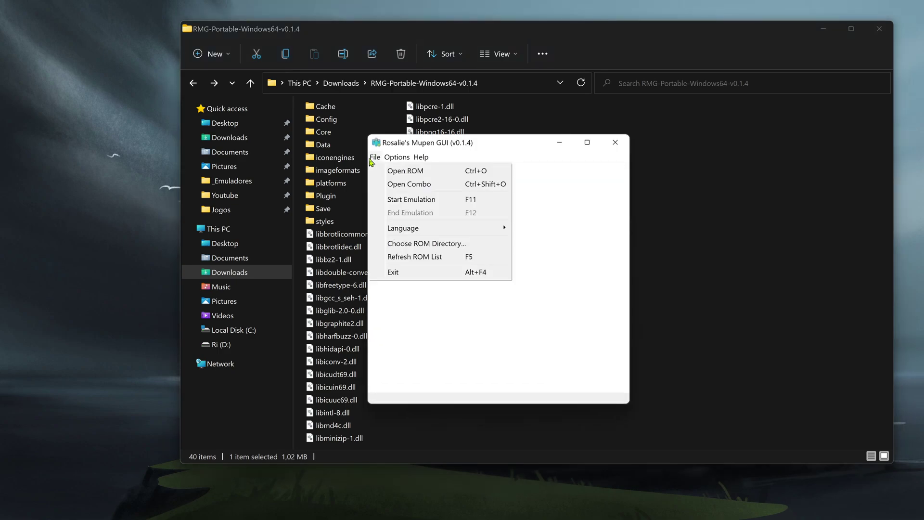
pyautogui.click(405, 171)
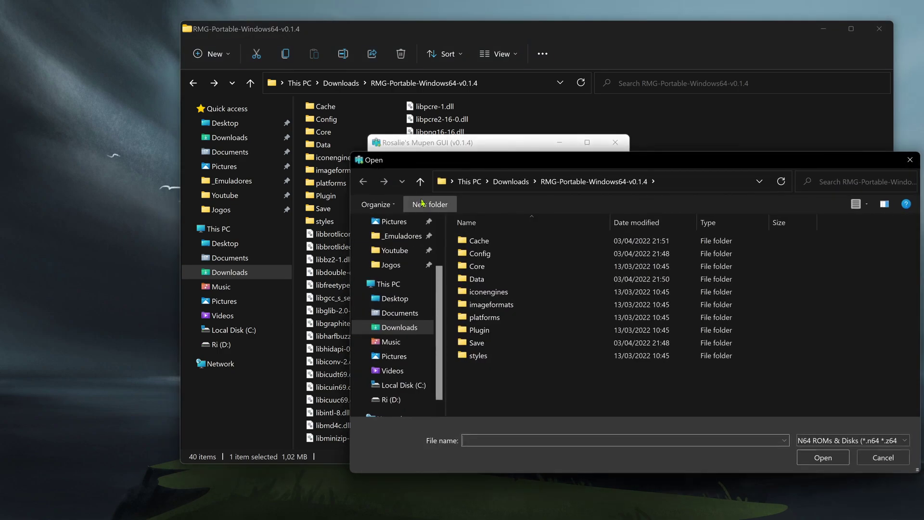
pyautogui.click(391, 265)
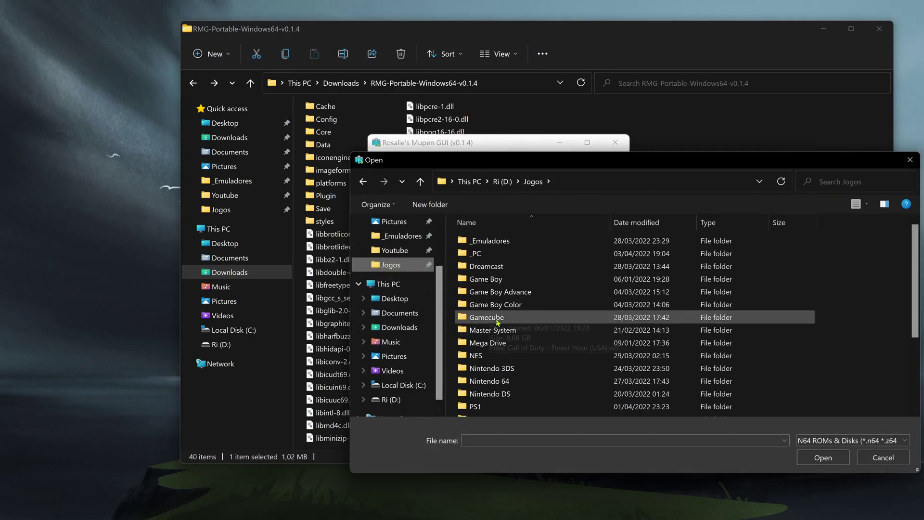
pyautogui.doubleClick(502, 384)
pyautogui.doubleClick(522, 272)
pyautogui.click(481, 141)
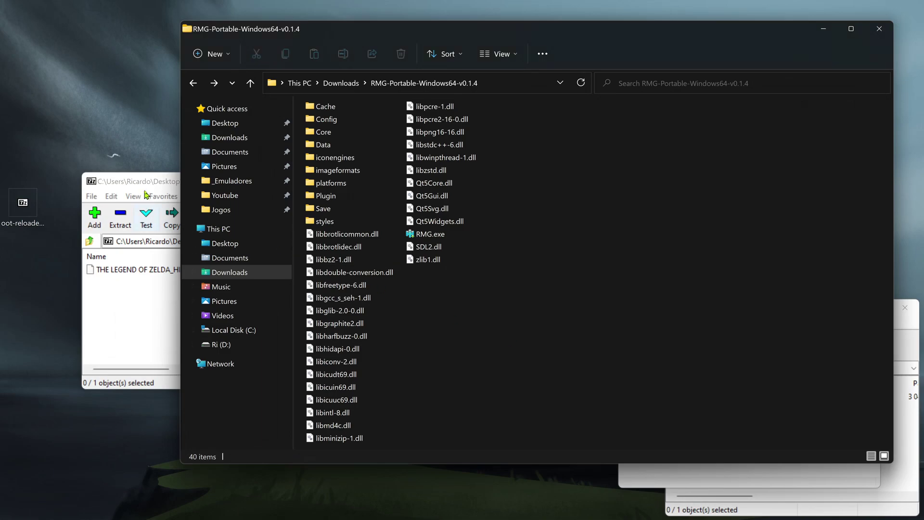
# - Open Cache\cache and drag THE LEGEND OF ZELDA_HIRESTEXTURES.hts into it from 7-Zip
pyautogui.click(145, 191)
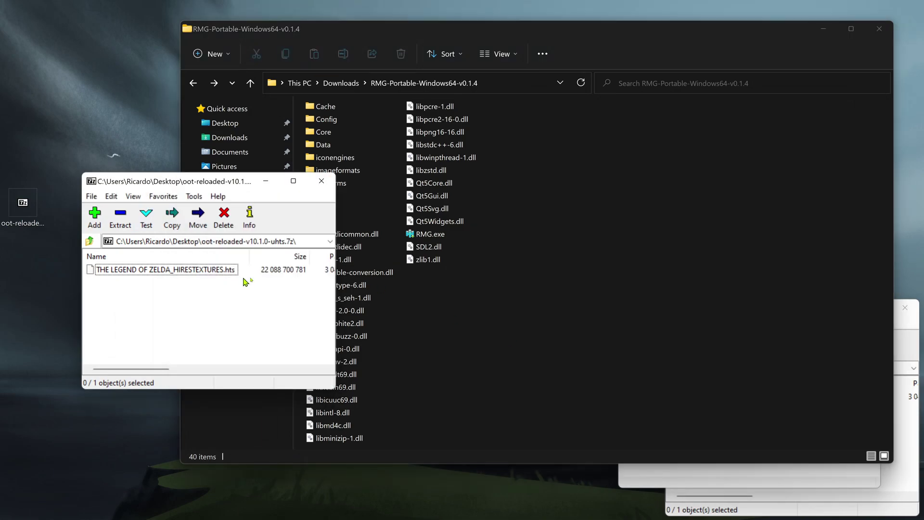
pyautogui.click(505, 349)
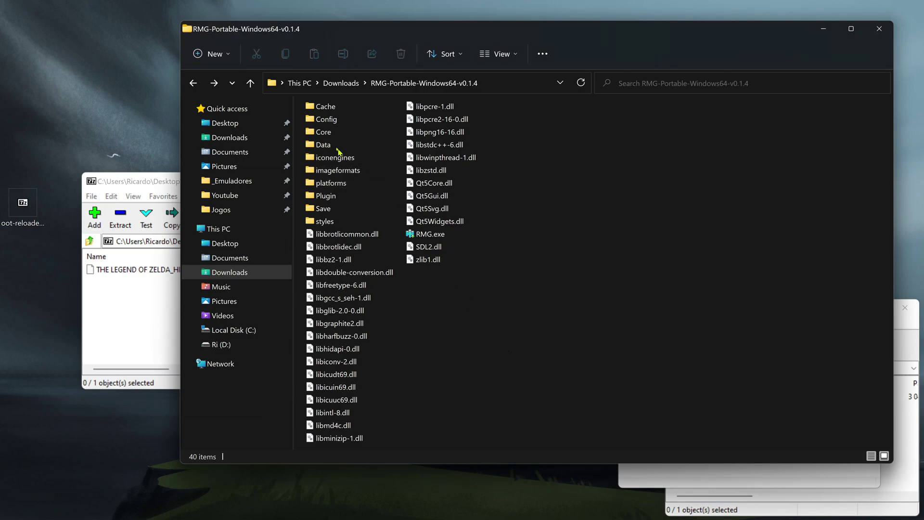
pyautogui.doubleClick(330, 111)
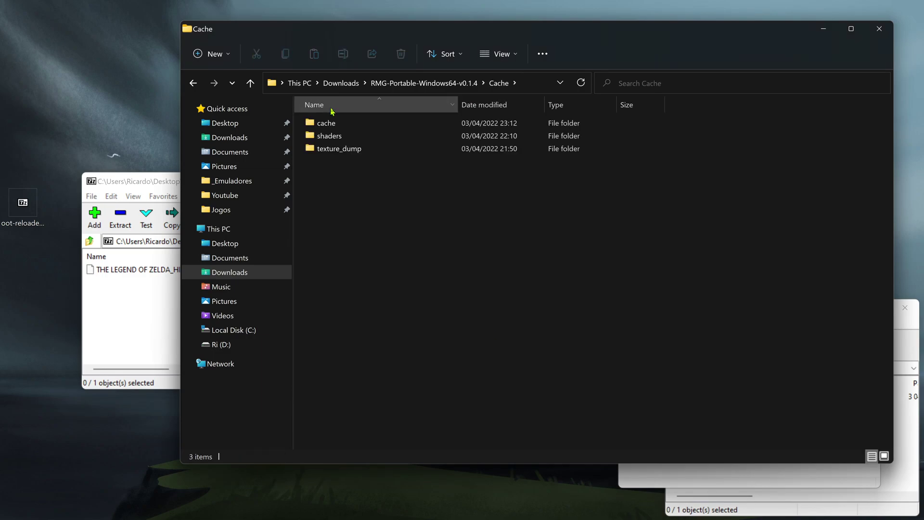
pyautogui.click(334, 126)
pyautogui.doubleClick(334, 127)
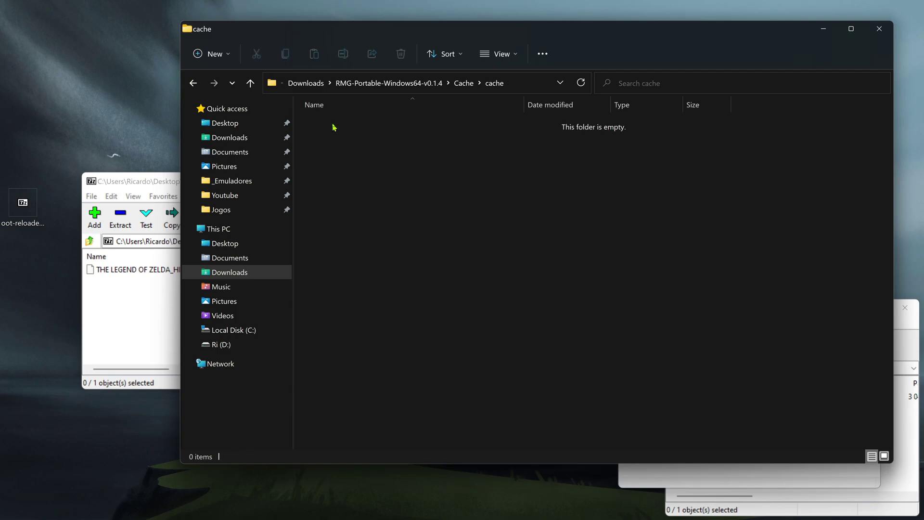
pyautogui.click(155, 186)
pyautogui.moveTo(183, 273)
pyautogui.mouseDown()
pyautogui.moveTo(392, 275)
pyautogui.moveTo(513, 255)
pyautogui.mouseUp()
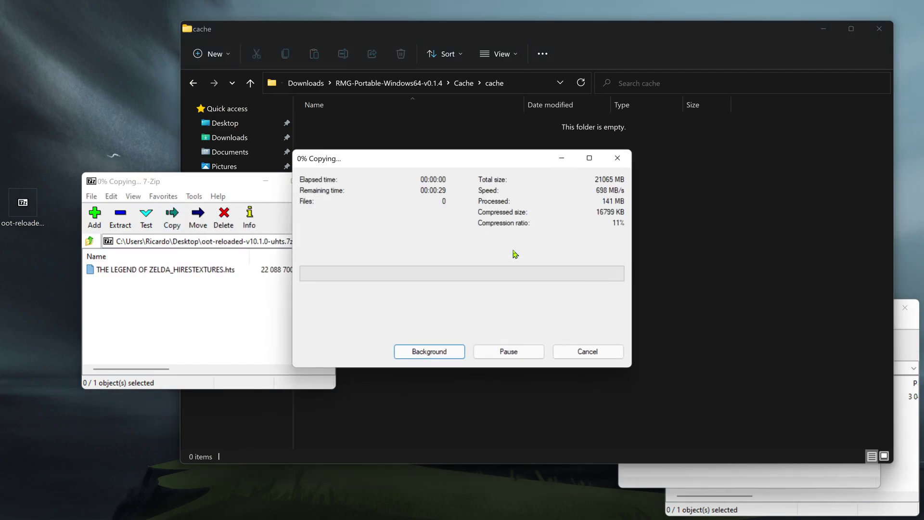
# - Save GLideN64's Texture enhancement settings with cache path Cache/cache and compressed texture cache enabled
pyautogui.click(657, 479)
pyautogui.moveTo(703, 230); pyautogui.dragTo(553, 186)
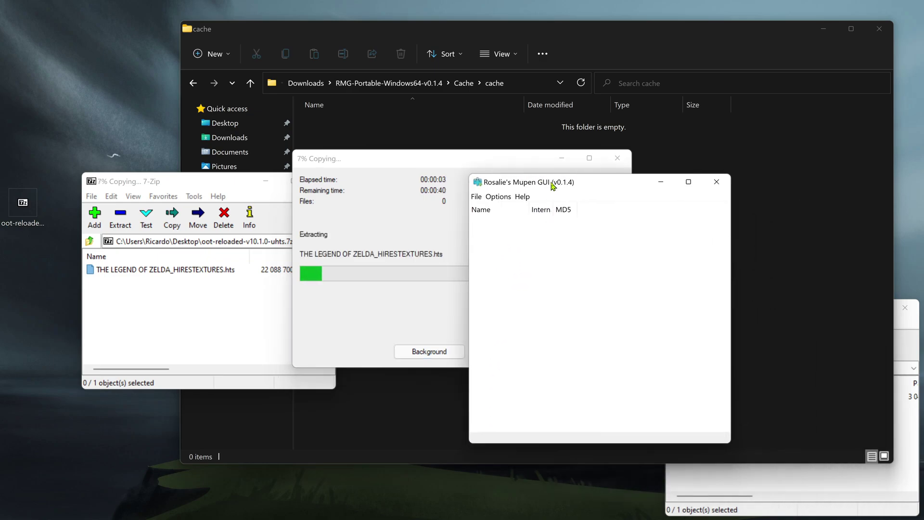
pyautogui.click(492, 199)
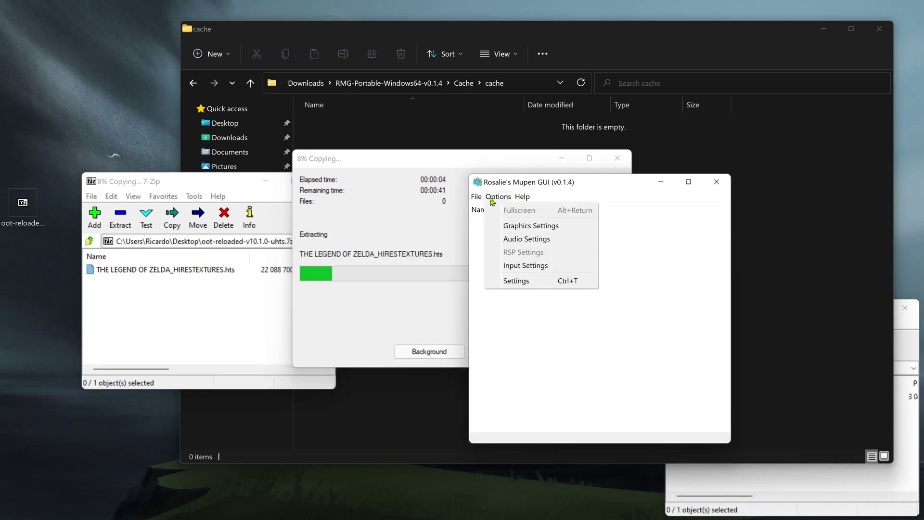
pyautogui.click(556, 227)
pyautogui.click(477, 153)
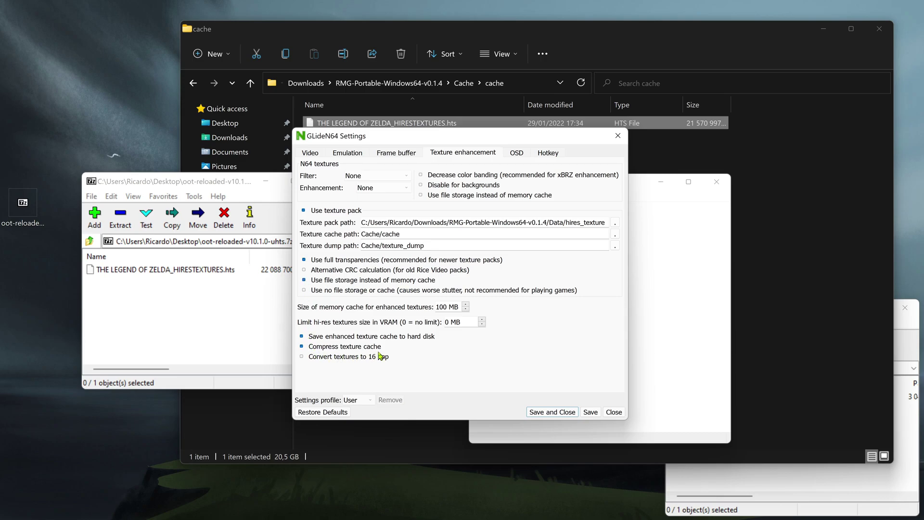
pyautogui.click(595, 413)
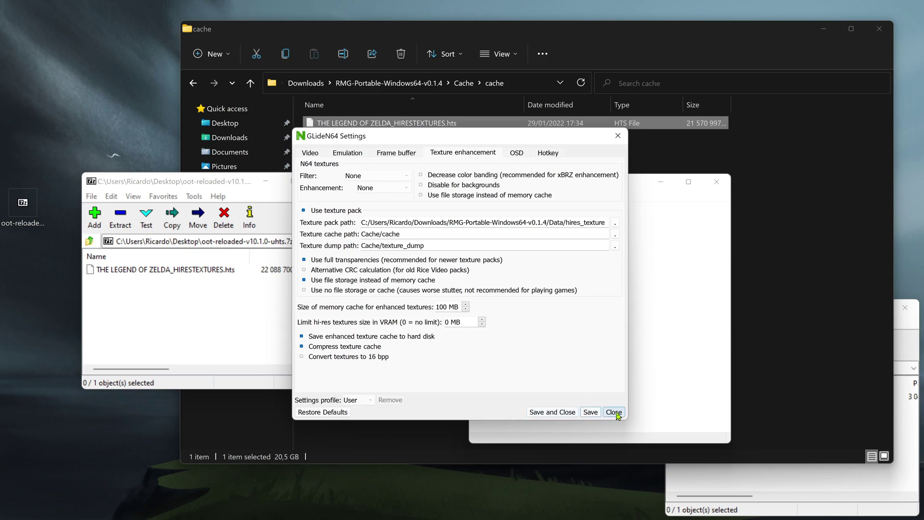
# - Close the graphics settings, load the Ocarina of Time ROM from the Nintendo 64 folder, and maximise the game window
pyautogui.click(614, 412)
pyautogui.click(446, 196)
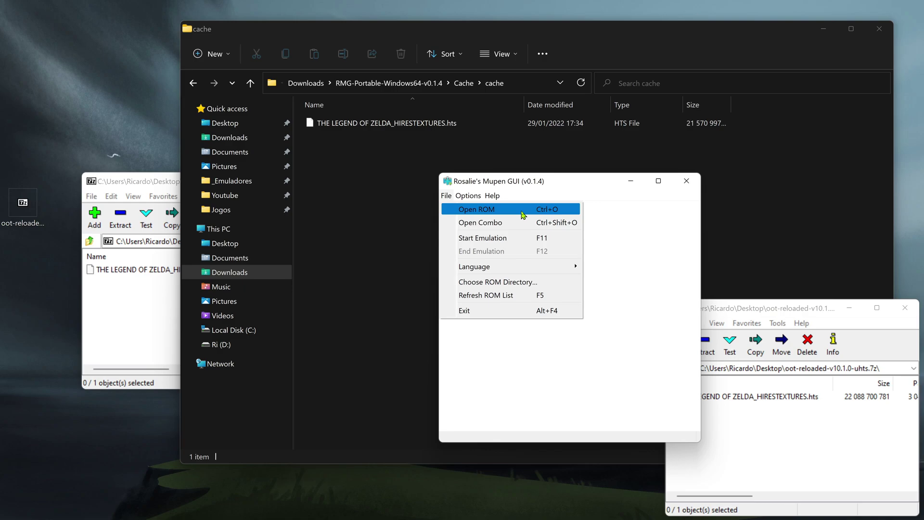
pyautogui.click(522, 210)
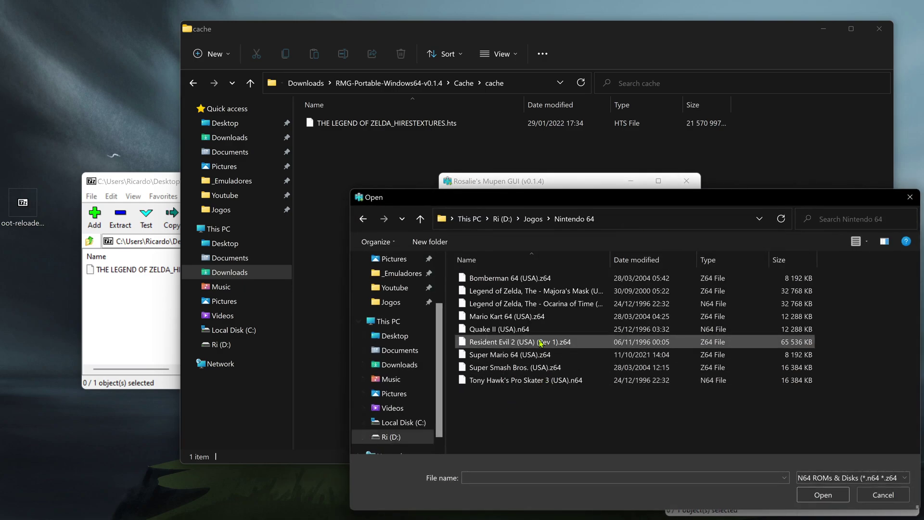
pyautogui.doubleClick(532, 307)
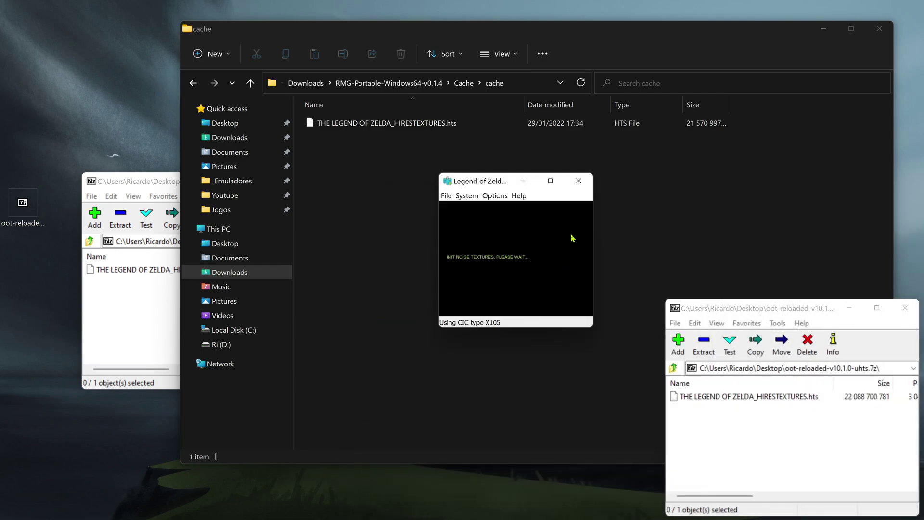
pyautogui.click(551, 182)
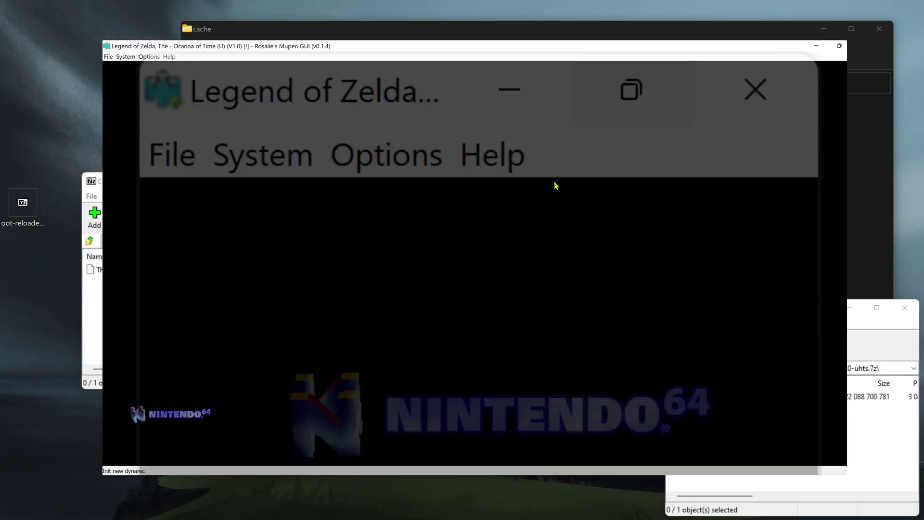